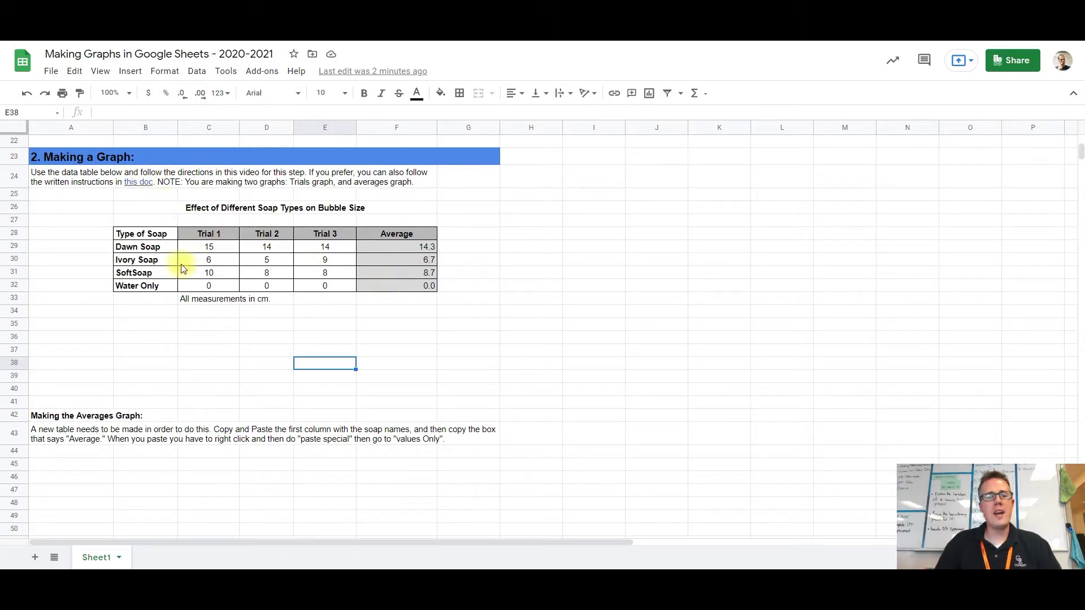
# - Insert a column chart of the soap names and Trials 1–3 from B28:E32
pyautogui.moveTo(147, 241); pyautogui.dragTo(312, 293)
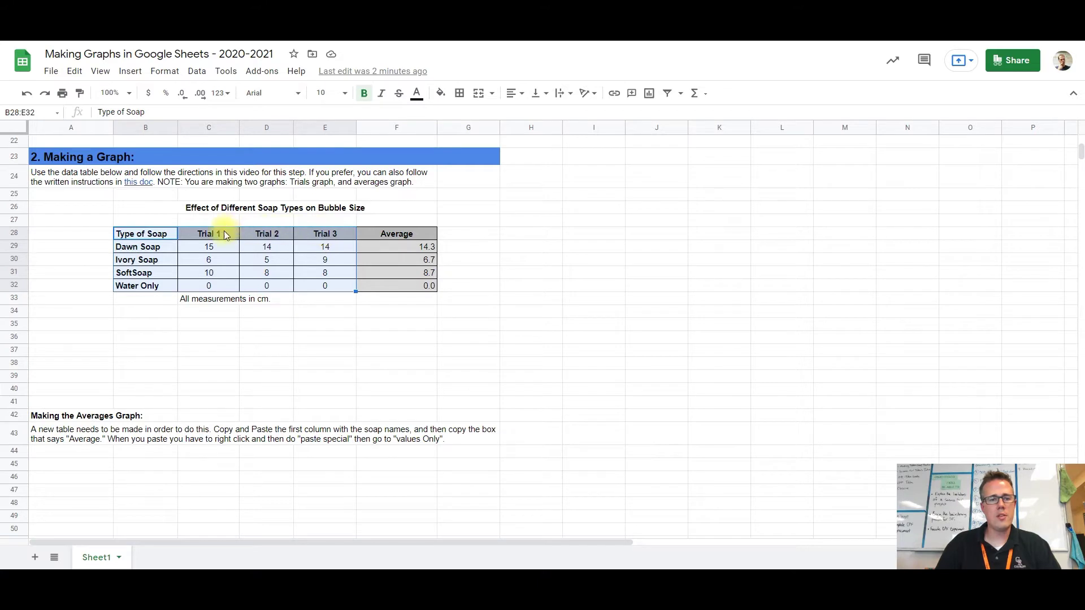
pyautogui.click(132, 72)
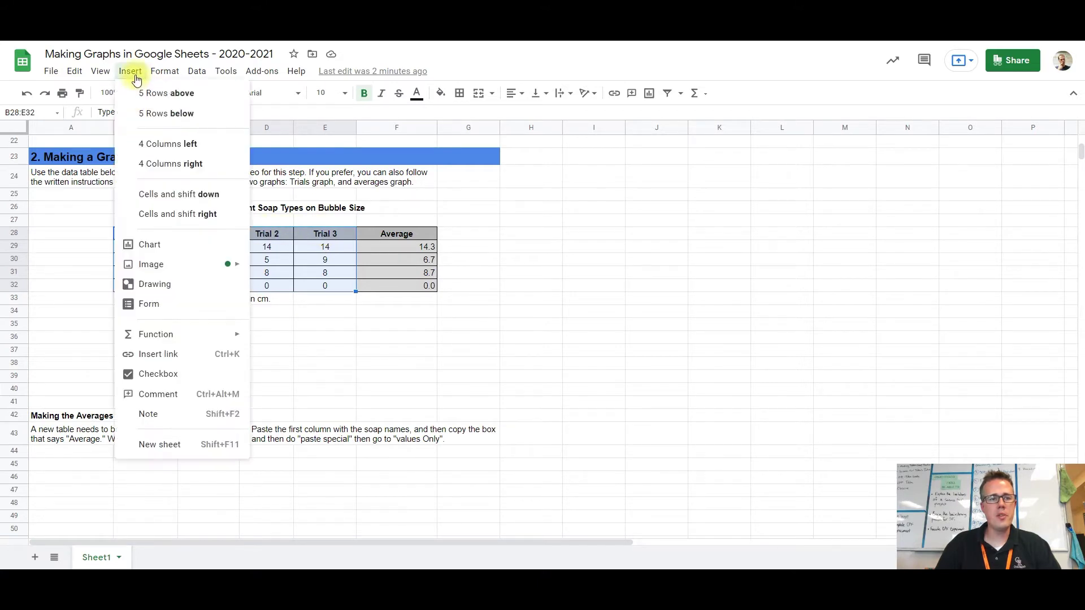
pyautogui.click(154, 252)
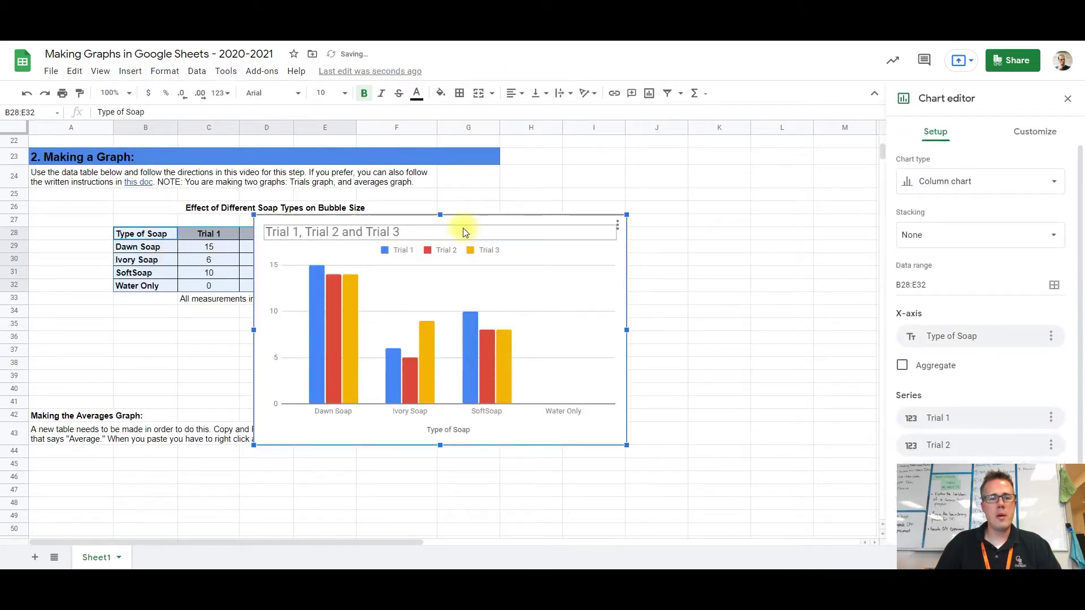
# - Drag the trials chart up and to the right so the data table is uncovered
pyautogui.moveTo(467, 219)
pyautogui.mouseDown()
pyautogui.moveTo(673, 178)
pyautogui.moveTo(670, 187)
pyautogui.mouseUp()
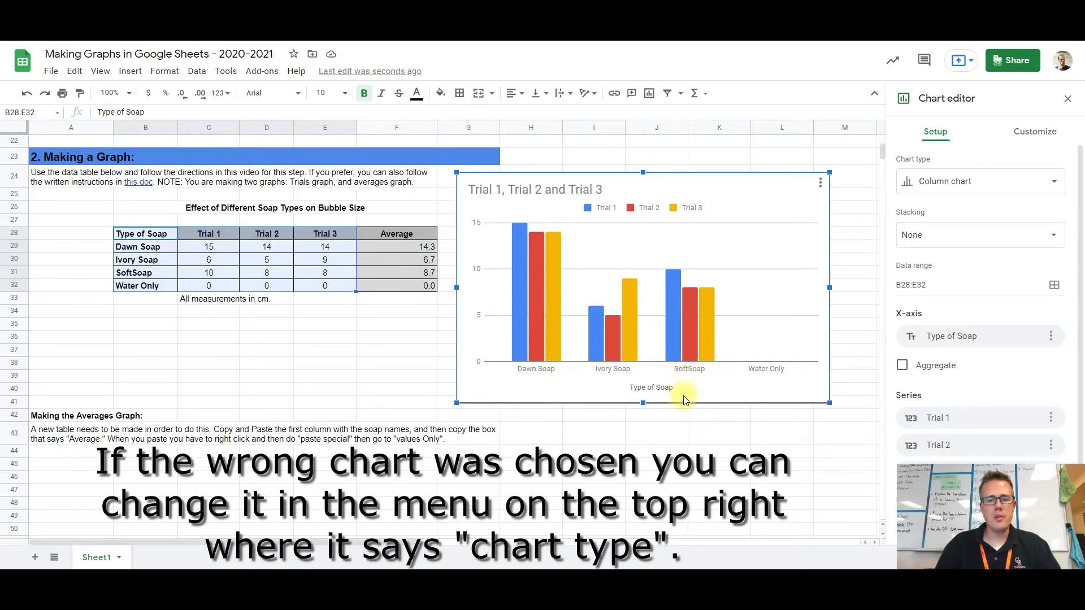
pyautogui.doubleClick(527, 190)
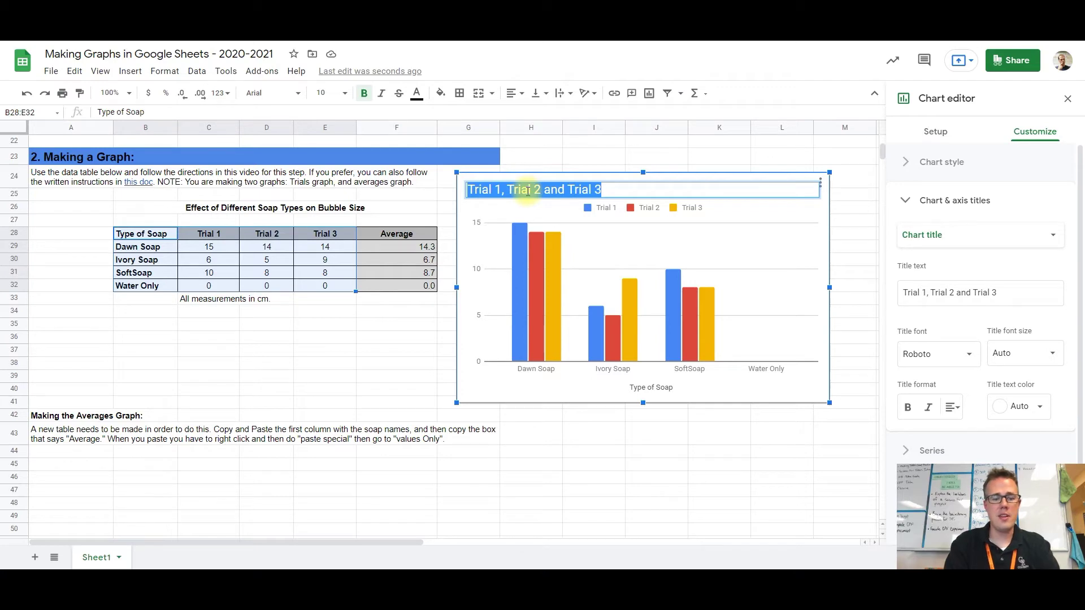
pyautogui.write('Type ')
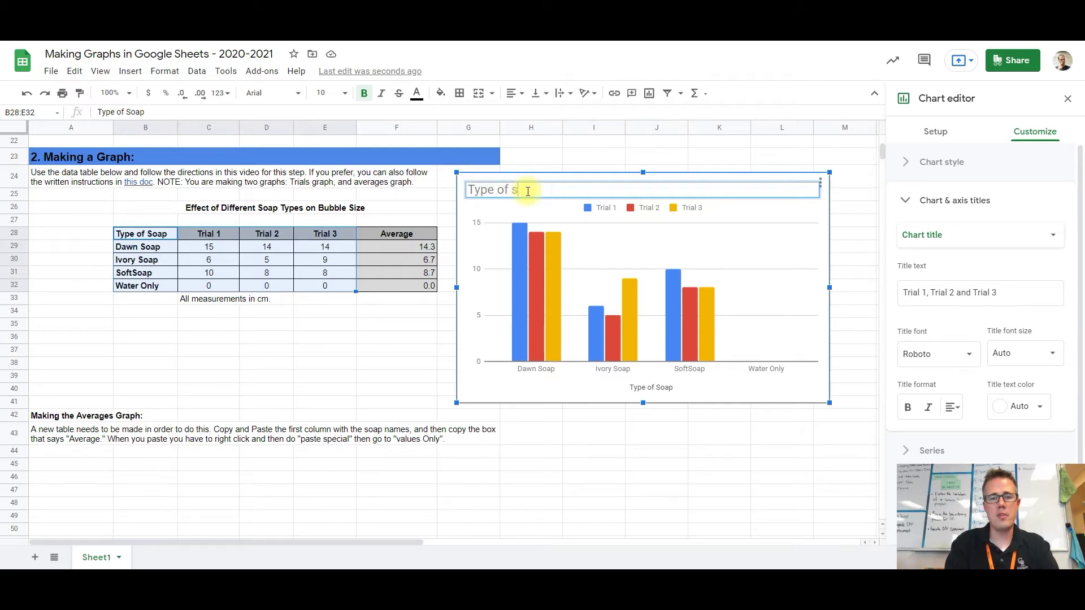
pyautogui.write('of Soap')
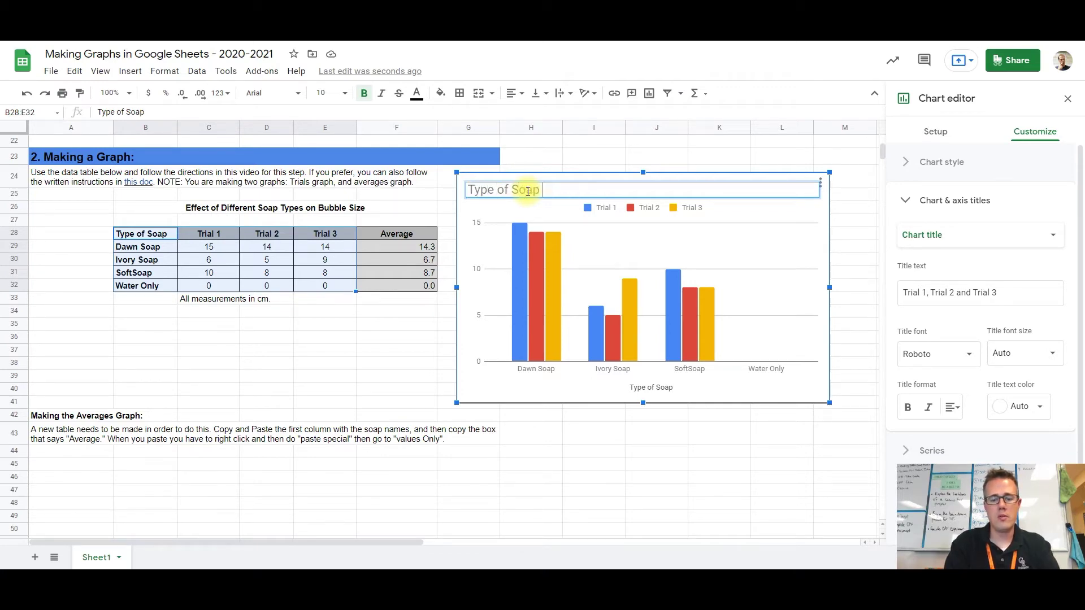
pyautogui.write(' vs. ')
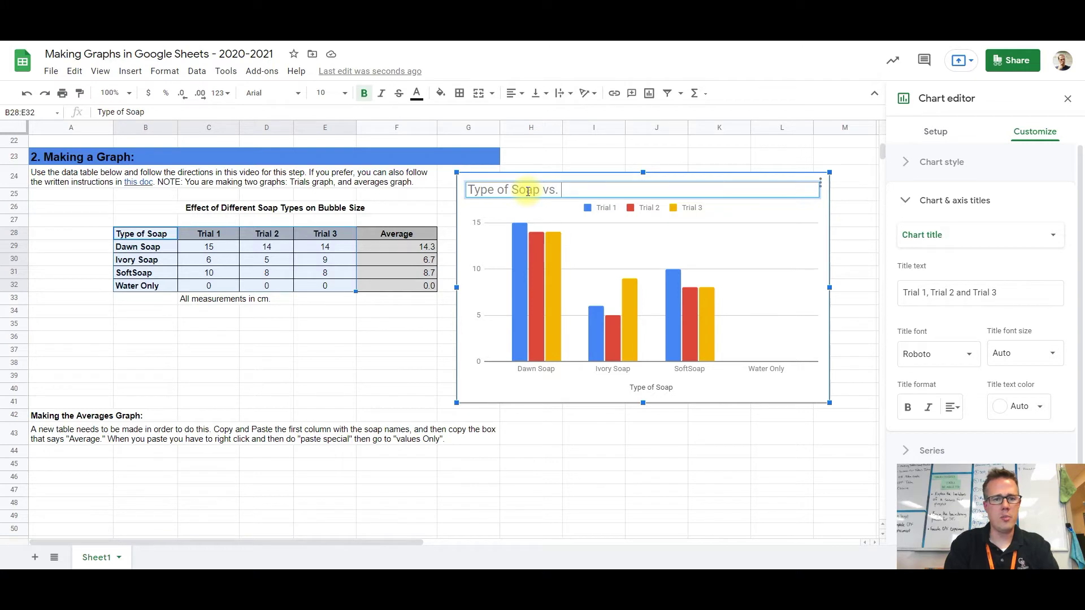
pyautogui.write('Bubble ')
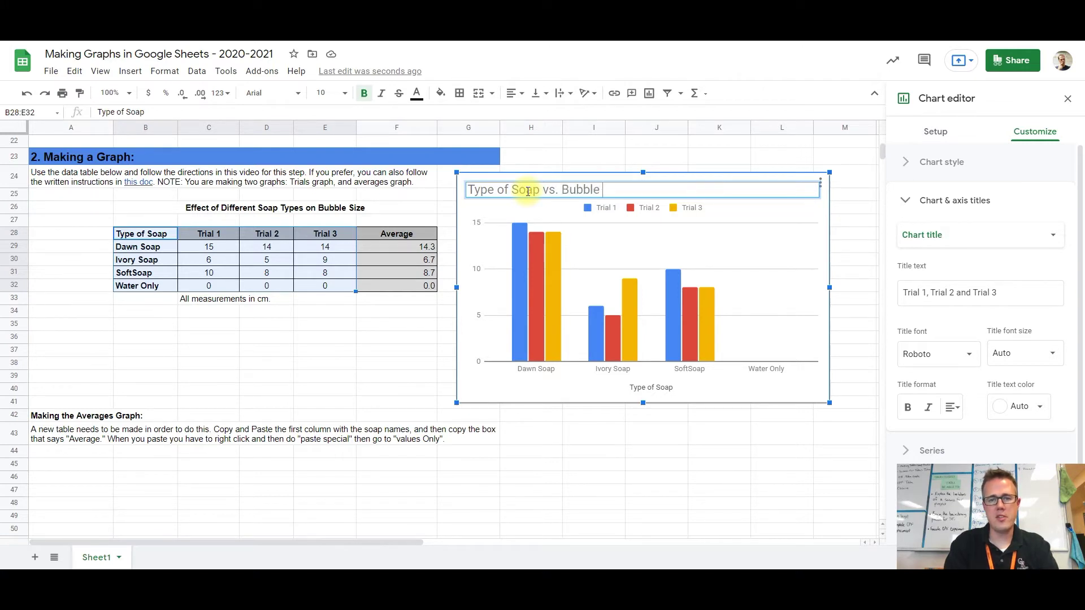
pyautogui.write('Size')
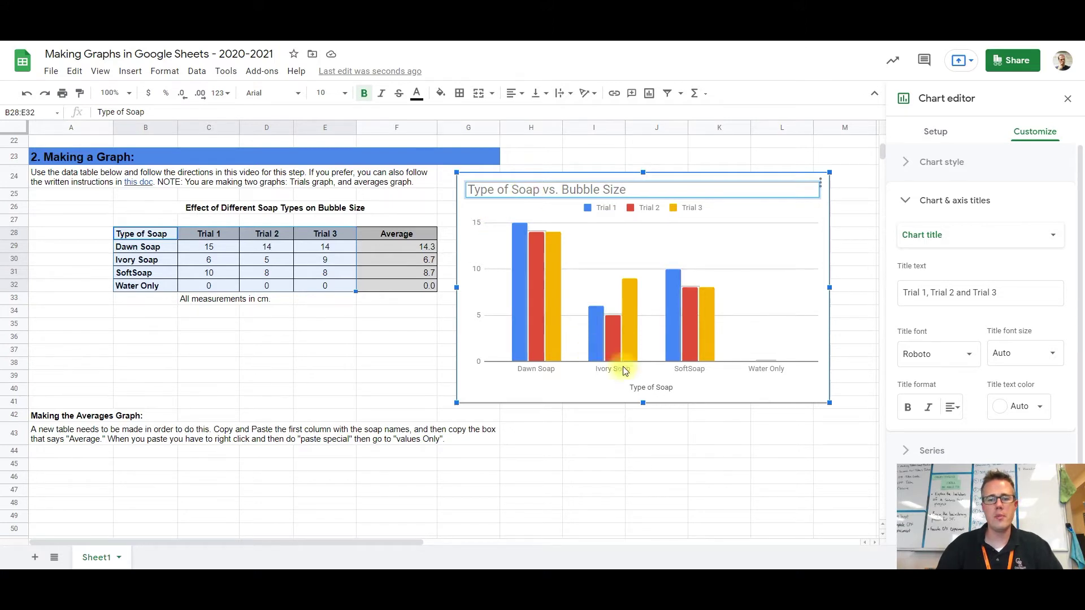
# - Retitle the chart 'Type of Soap vs. Bubble Size' and title the horizontal axis 'Type of Soap'
pyautogui.click(644, 390)
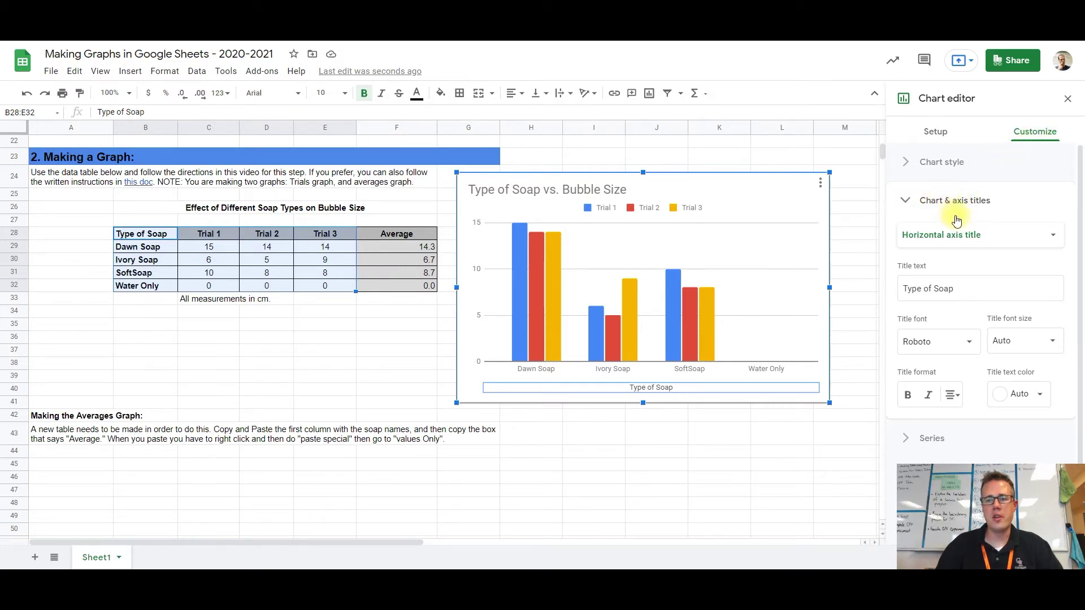
pyautogui.click(928, 237)
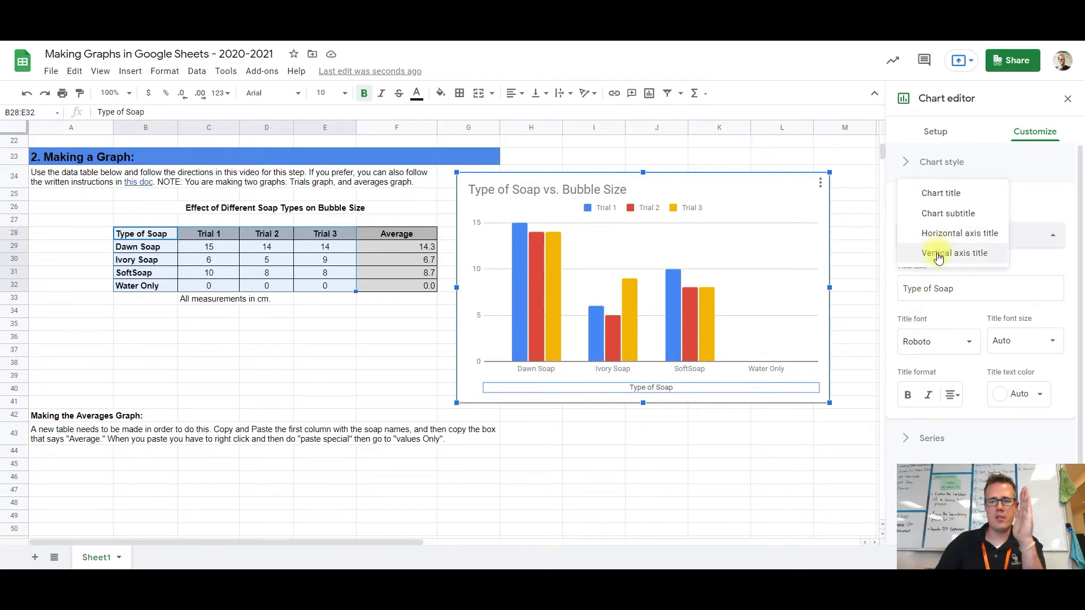
# - Title the vertical axis 'Bubble Size (cm)', close the chart editor, and shift the chart right
pyautogui.click(936, 253)
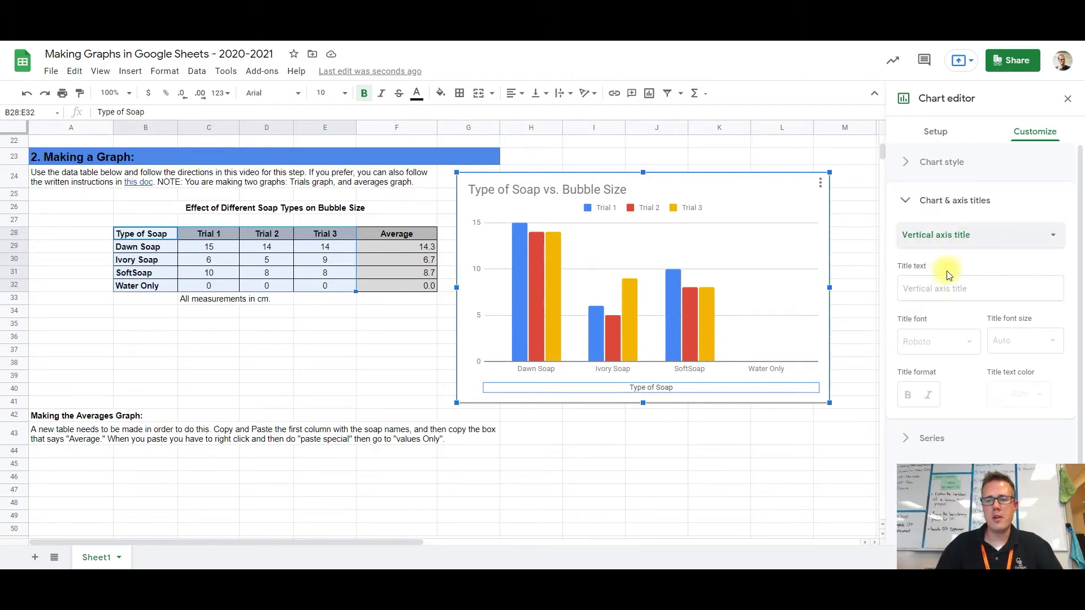
pyautogui.click(946, 289)
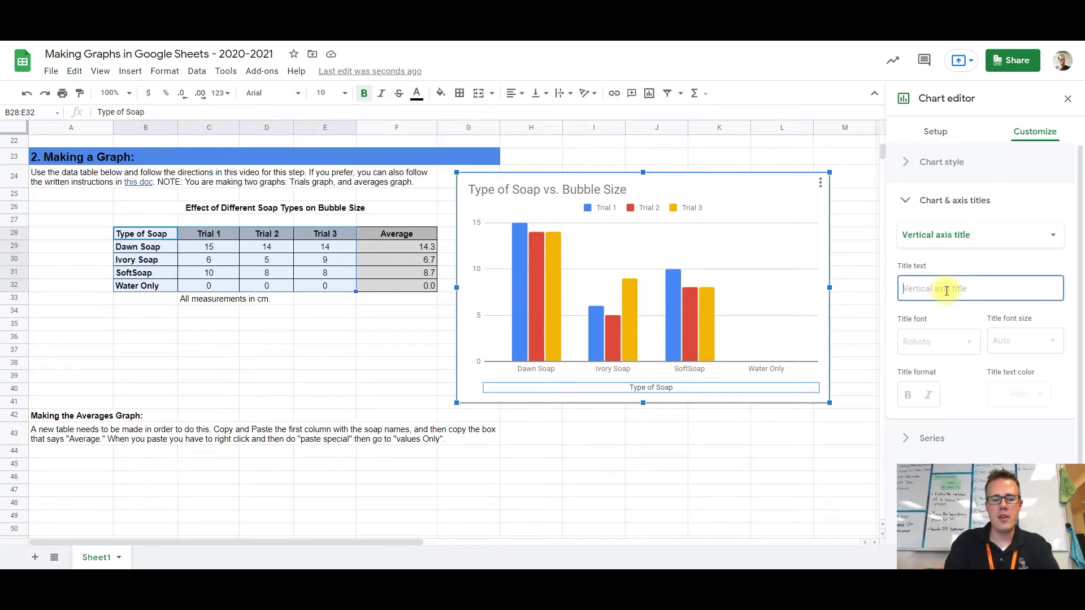
pyautogui.write('Bubble Size (c')
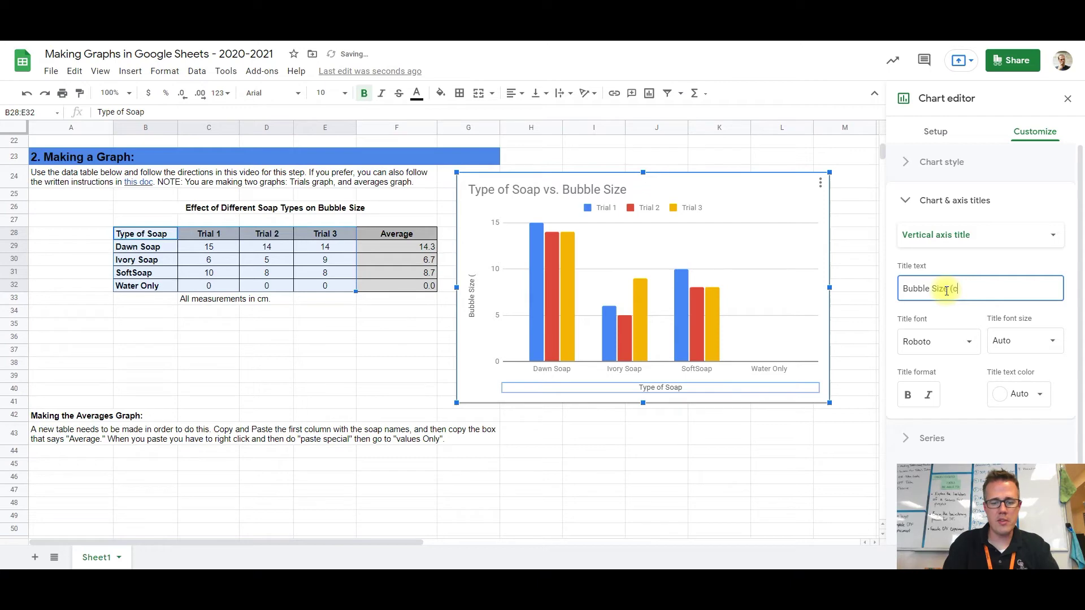
pyautogui.write(')')
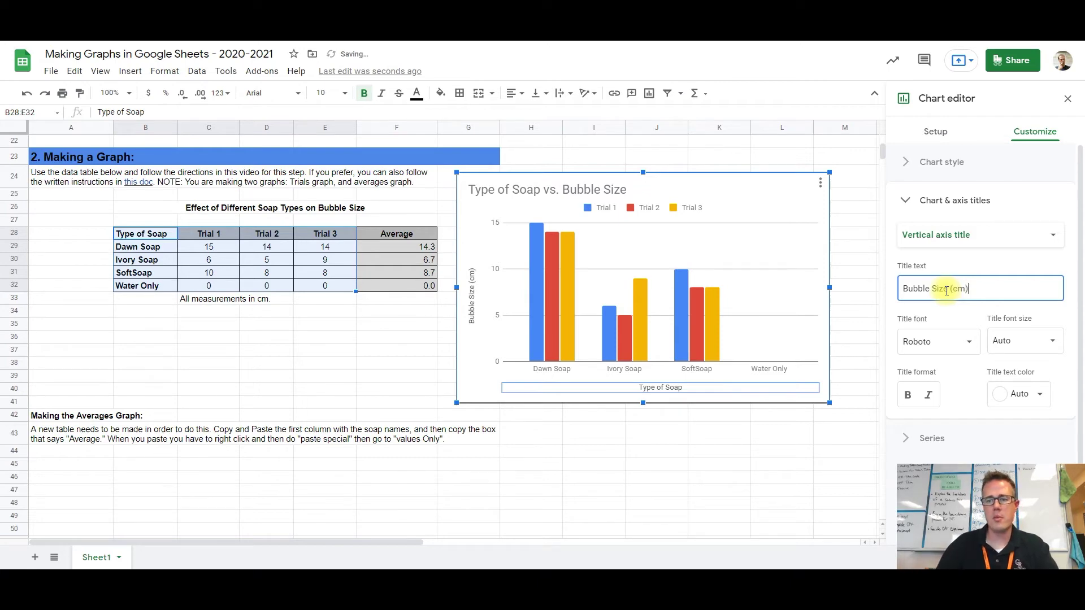
pyautogui.click(858, 276)
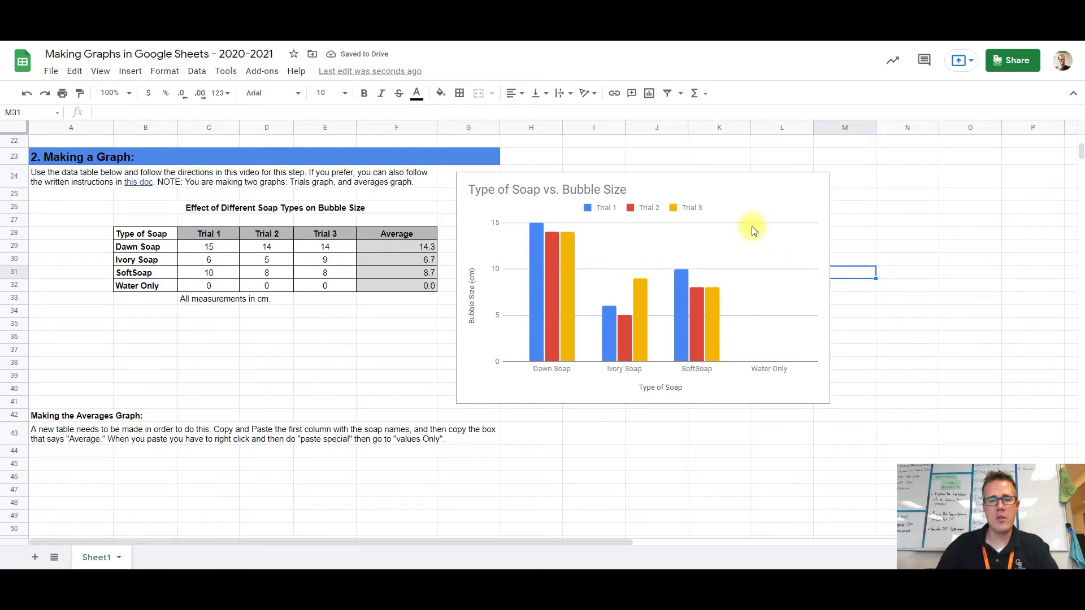
pyautogui.moveTo(756, 211)
pyautogui.mouseDown()
pyautogui.moveTo(940, 185)
pyautogui.moveTo(1017, 203)
pyautogui.mouseUp()
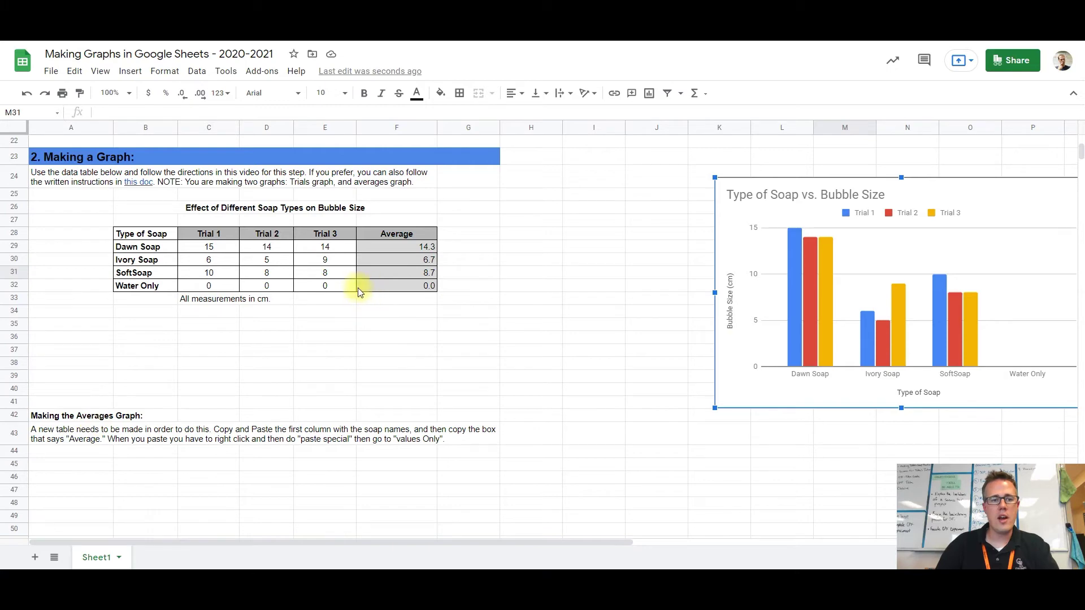
# - Select the Average column F28:F32 as the source for the averages graph
pyautogui.moveTo(392, 235); pyautogui.dragTo(397, 284)
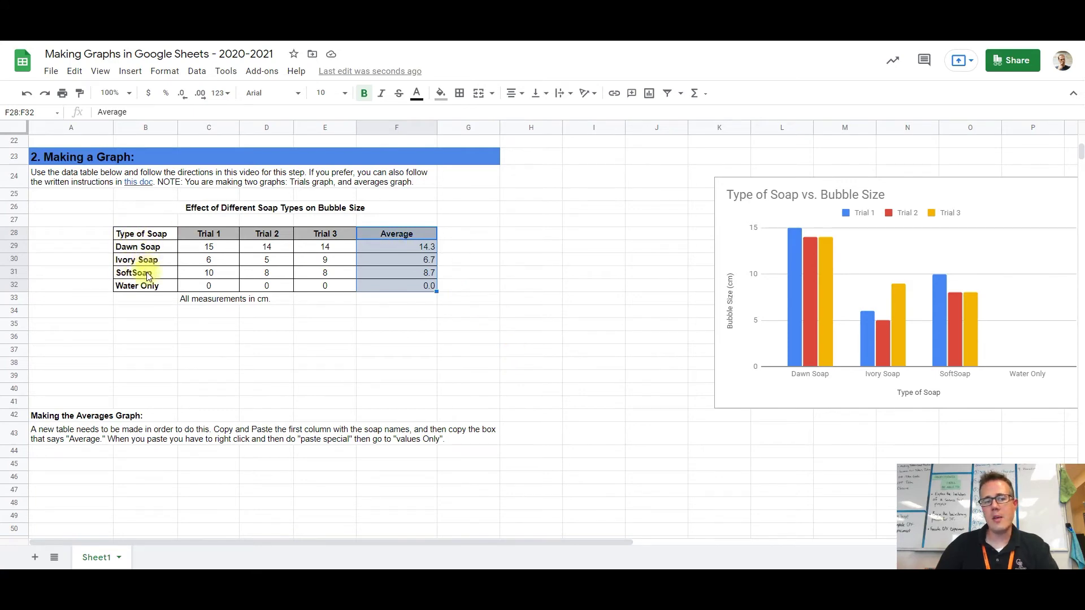
# - Copy the soap names B28:B32 and paste them into B45:B49
pyautogui.moveTo(144, 235); pyautogui.dragTo(145, 286)
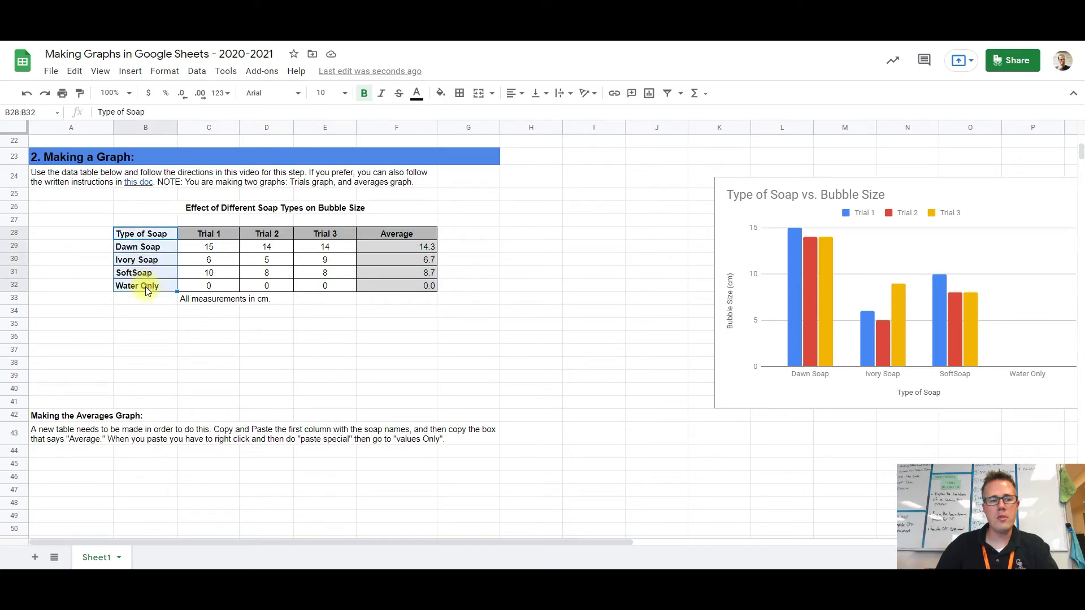
pyautogui.moveTo(388, 232); pyautogui.dragTo(393, 282)
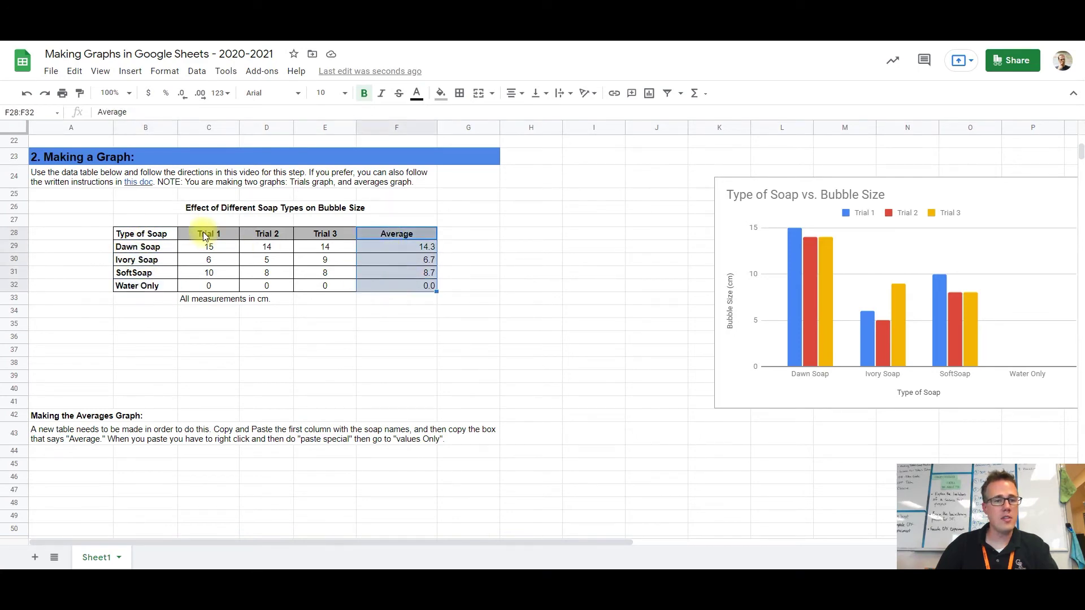
pyautogui.moveTo(153, 235); pyautogui.dragTo(150, 287)
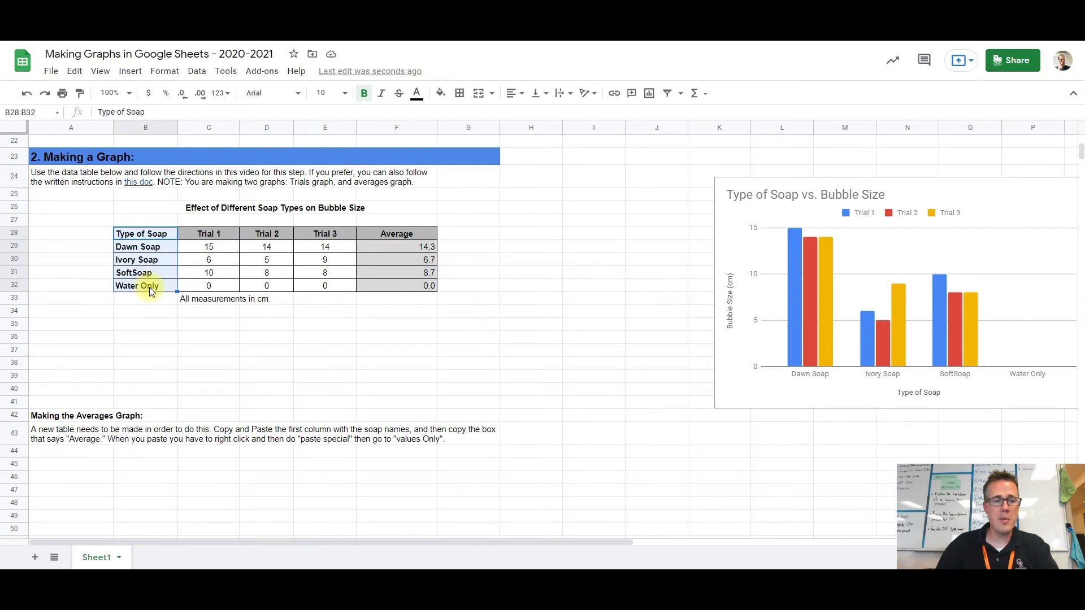
pyautogui.hotkey('ctrl', 'c')
pyautogui.scroll(-2, 174, 347)
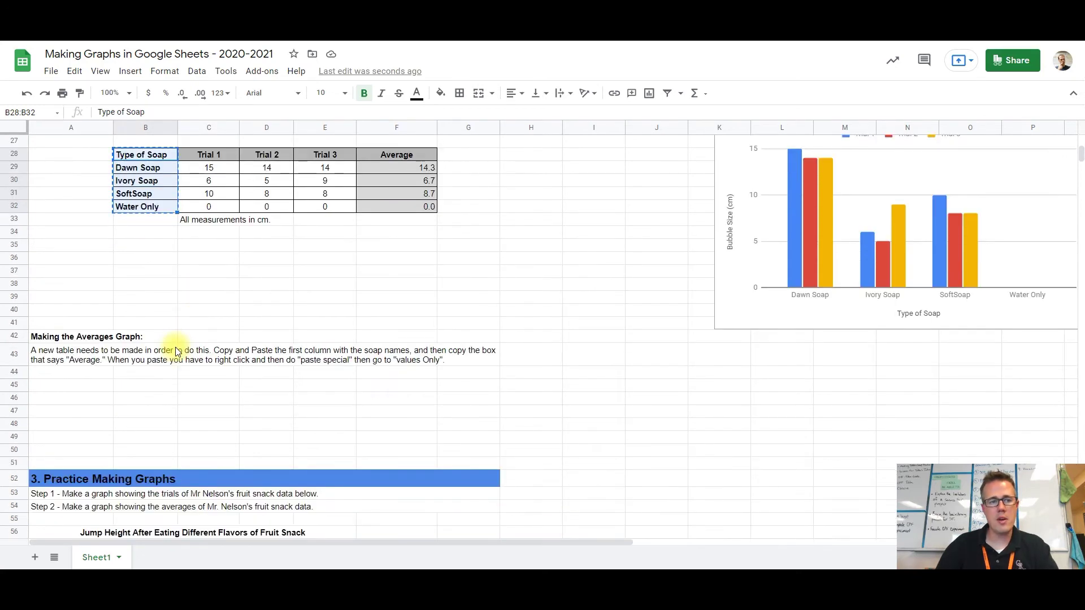
pyautogui.click(147, 385)
pyautogui.hotkey('ctrl', 'v')
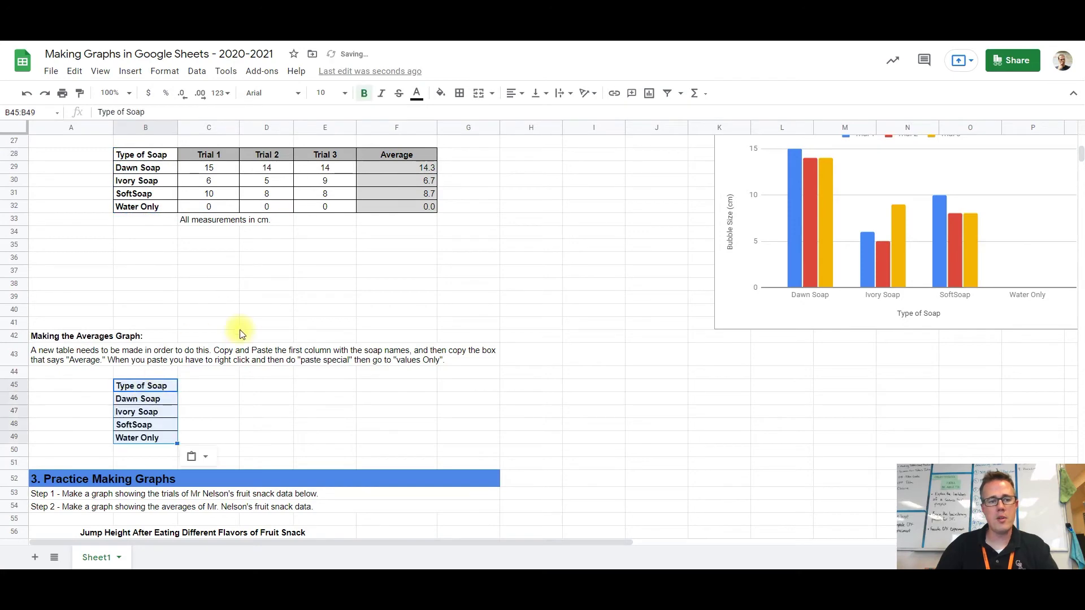
pyautogui.scroll(2, 240, 333)
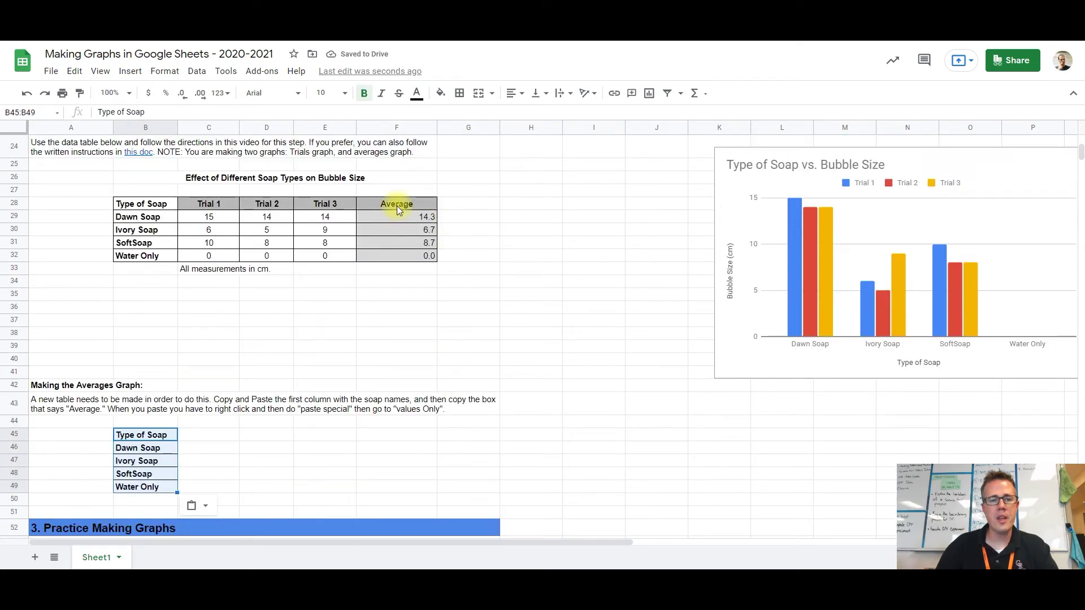
pyautogui.moveTo(397, 207); pyautogui.dragTo(395, 257)
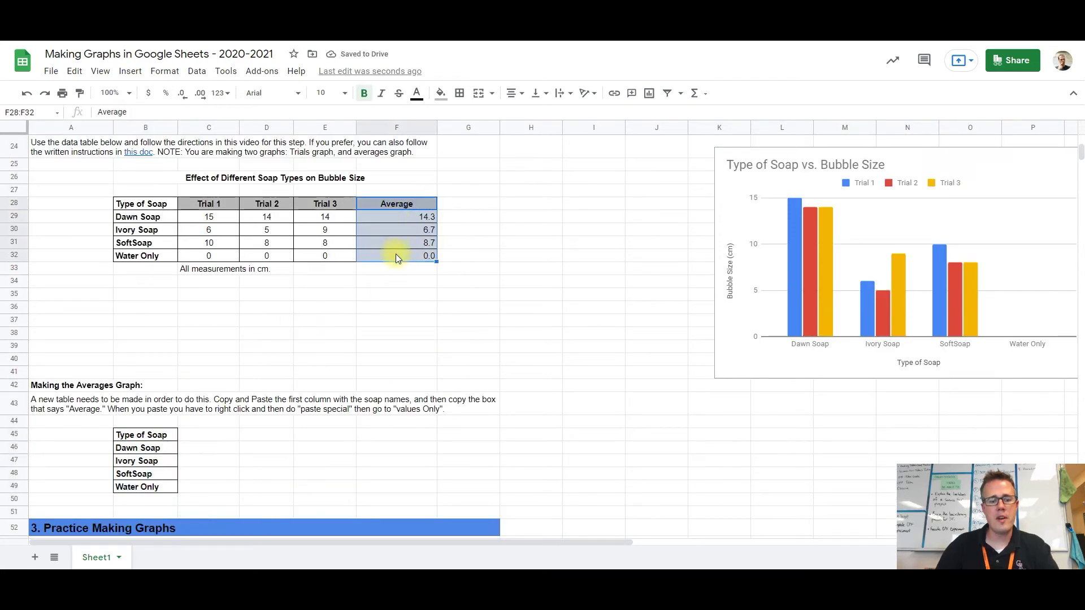
pyautogui.hotkey('ctrl', 'c')
pyautogui.click(203, 435)
pyautogui.hotkey('ctrl', 'v')
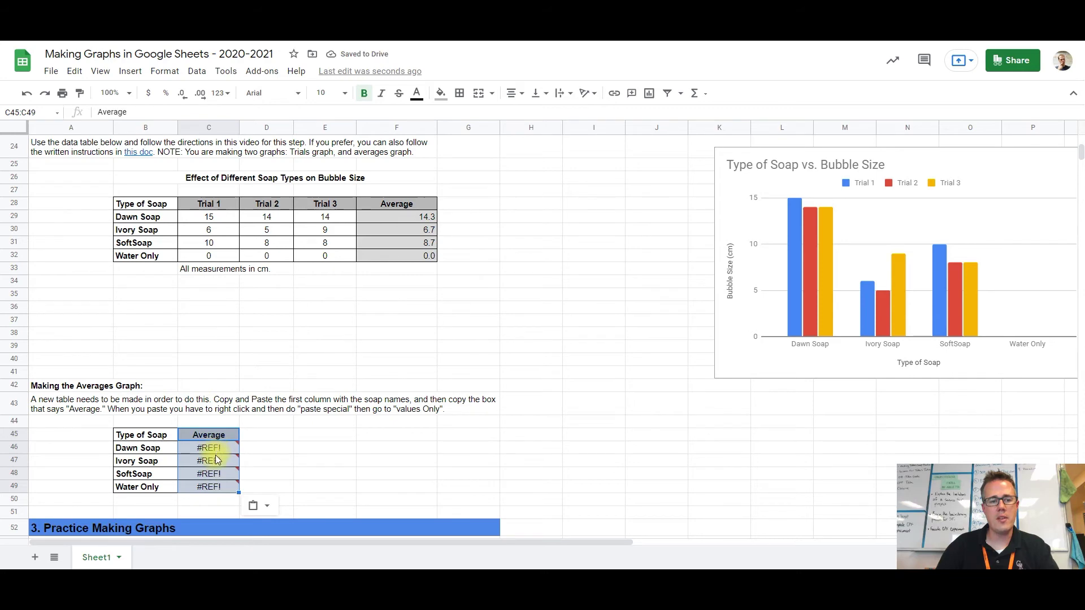
pyautogui.moveTo(209, 447)
pyautogui.click(423, 219)
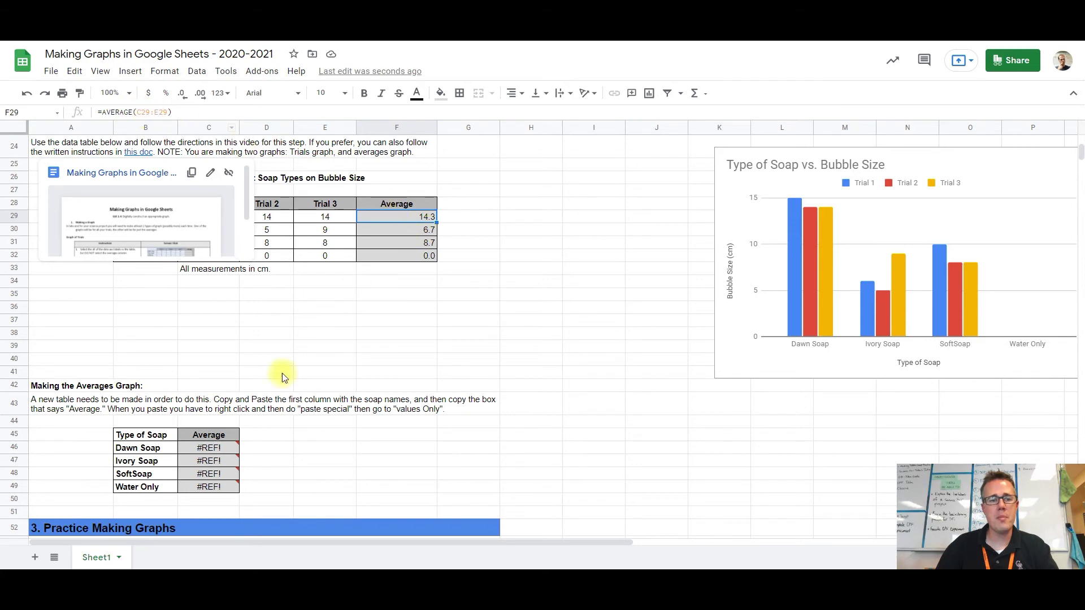
pyautogui.click(227, 435)
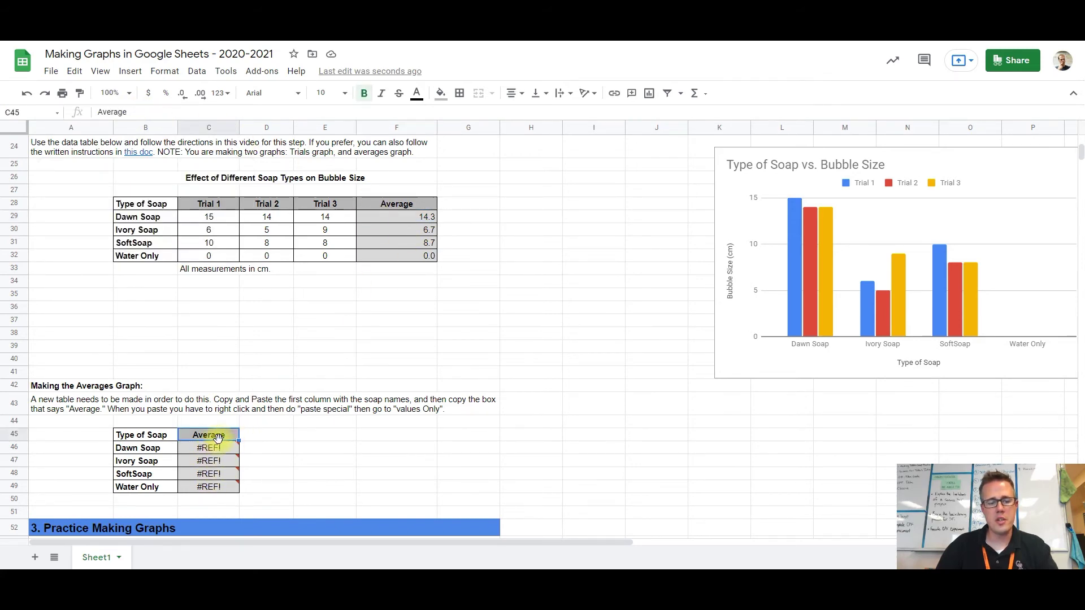
pyautogui.hotkey('ctrl', 'z')
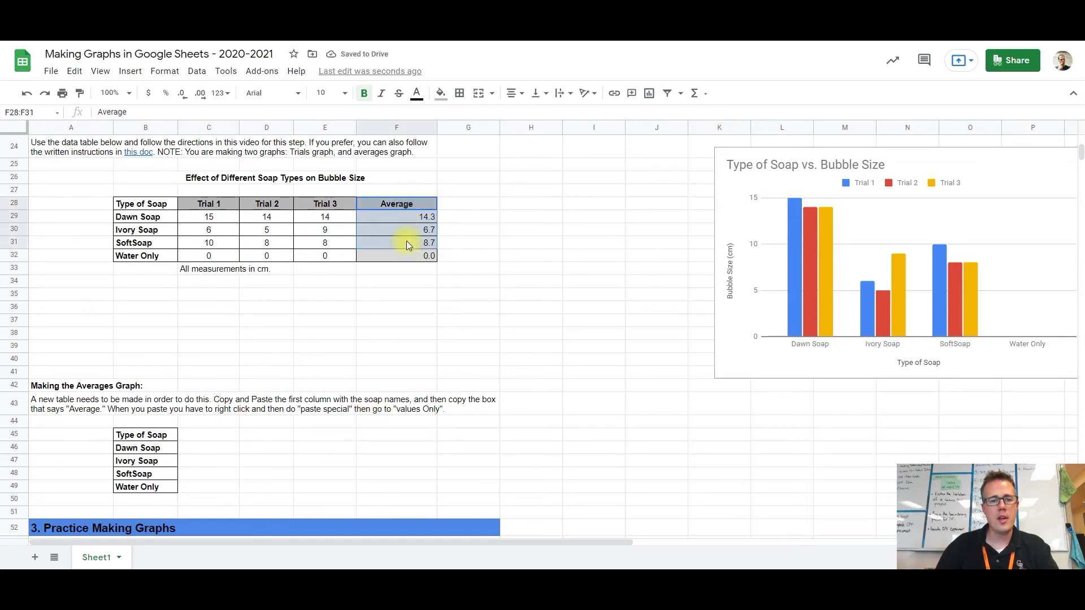
# - Paste the Average column into C45:C49 as values only (14.33, 6.67, 8.67, 0)
pyautogui.moveTo(404, 204); pyautogui.dragTo(404, 252)
pyautogui.hotkey('ctrl', 'c')
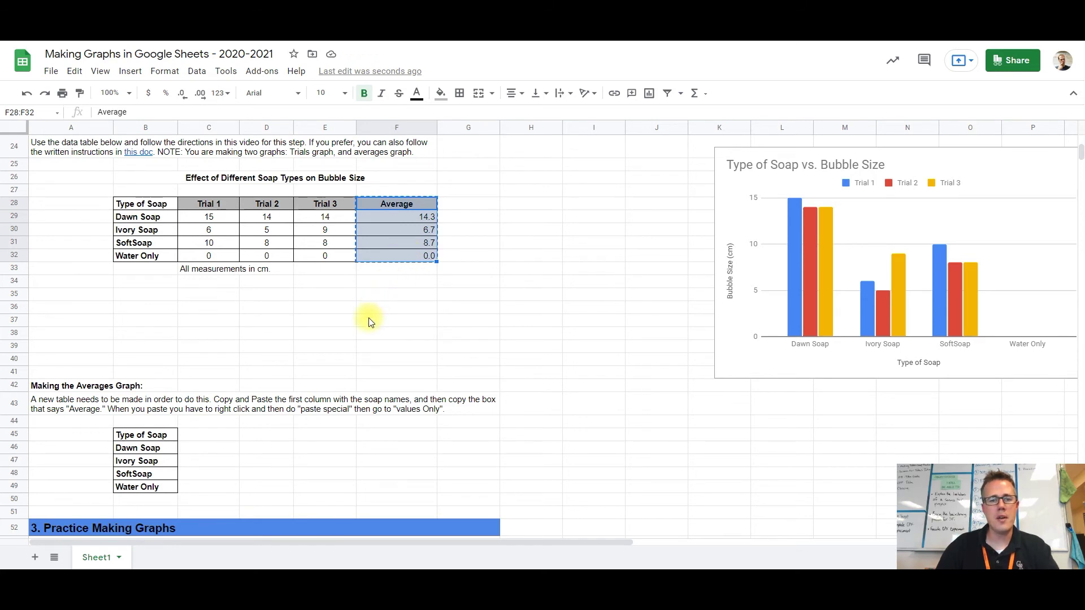
pyautogui.moveTo(198, 434); pyautogui.dragTo(216, 486)
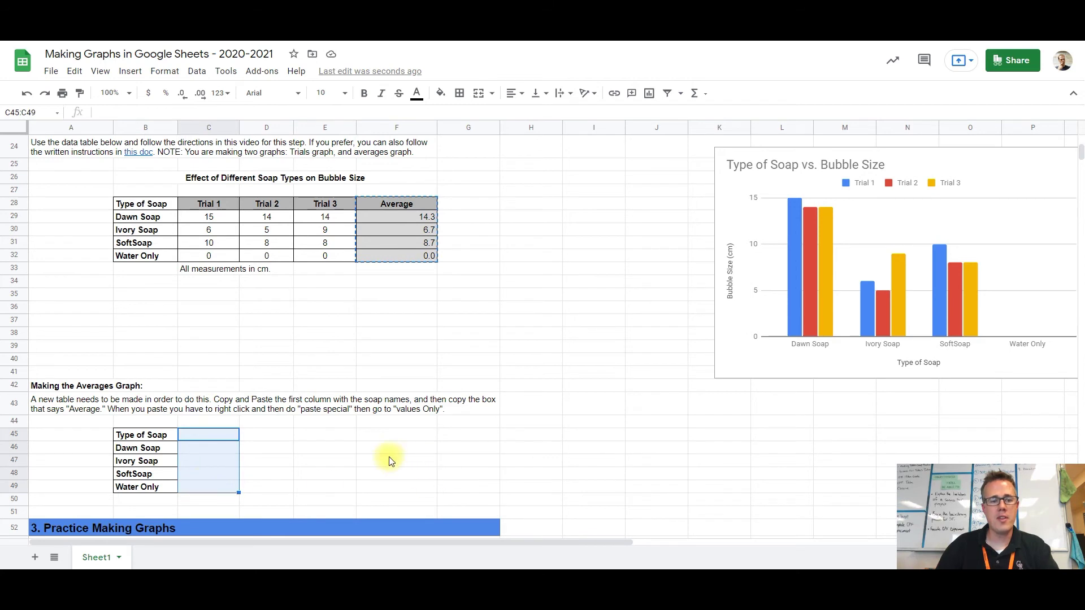
pyautogui.rightClick(225, 456)
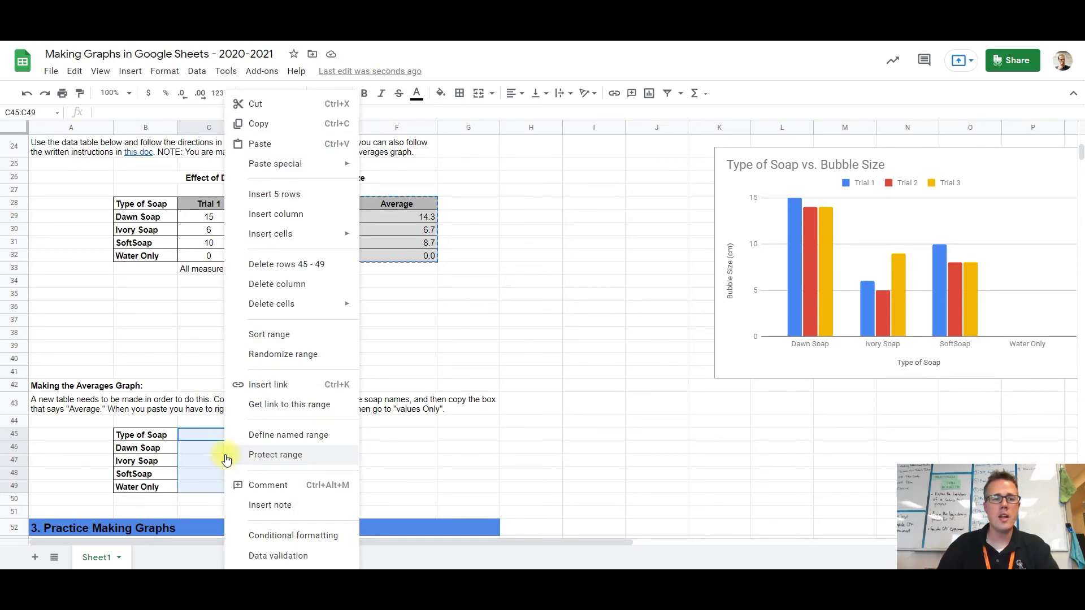
pyautogui.moveTo(275, 164)
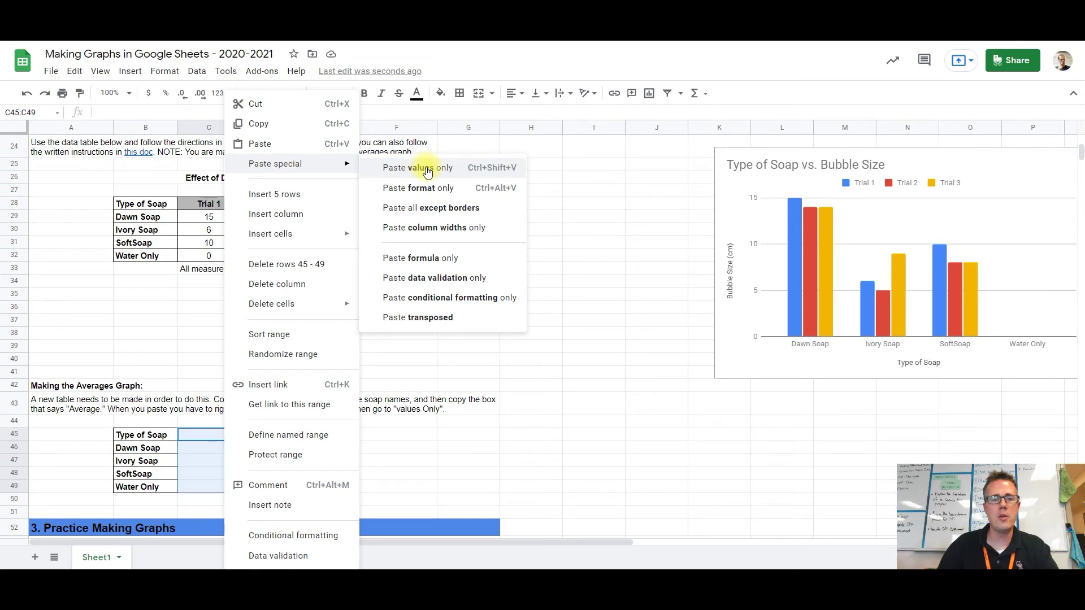
pyautogui.click(427, 173)
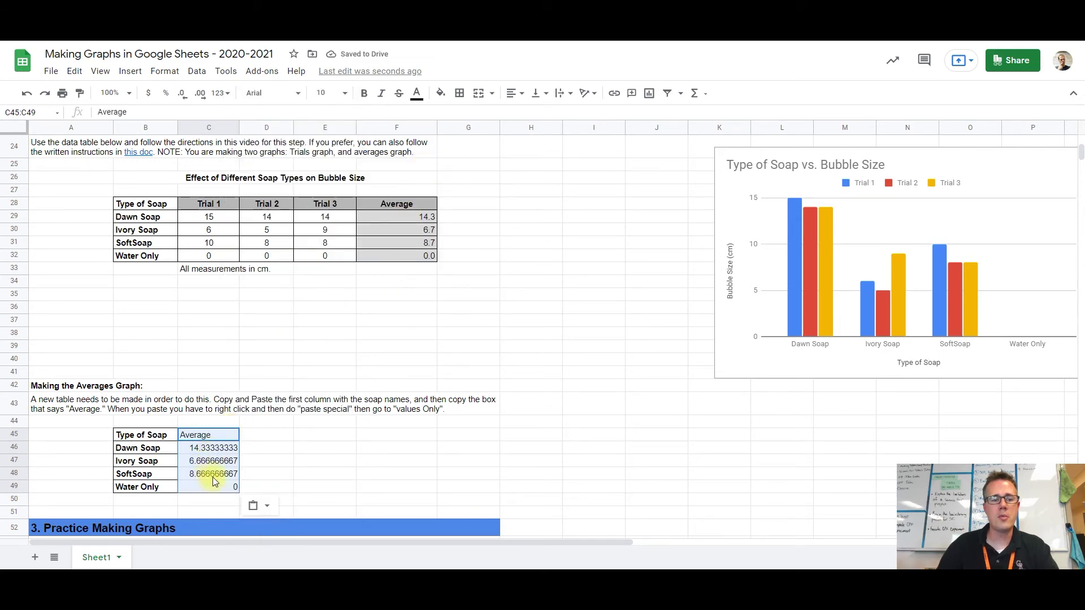
pyautogui.click(266, 449)
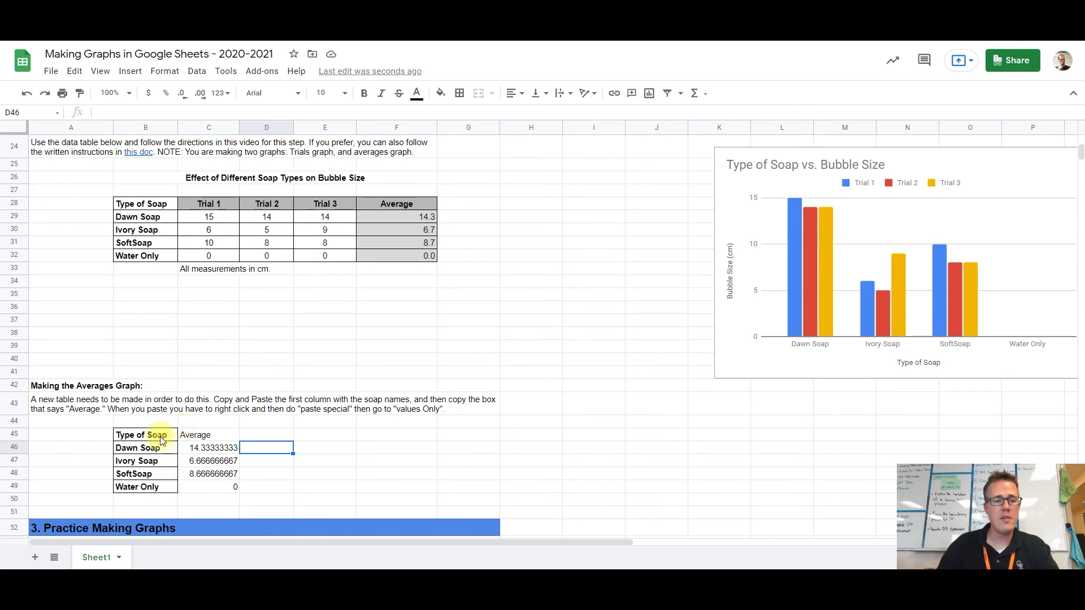
# - Insert a column chart of B45:C49, titled 'Average vs. Type of Soap', below the data table
pyautogui.moveTo(161, 438); pyautogui.dragTo(209, 490)
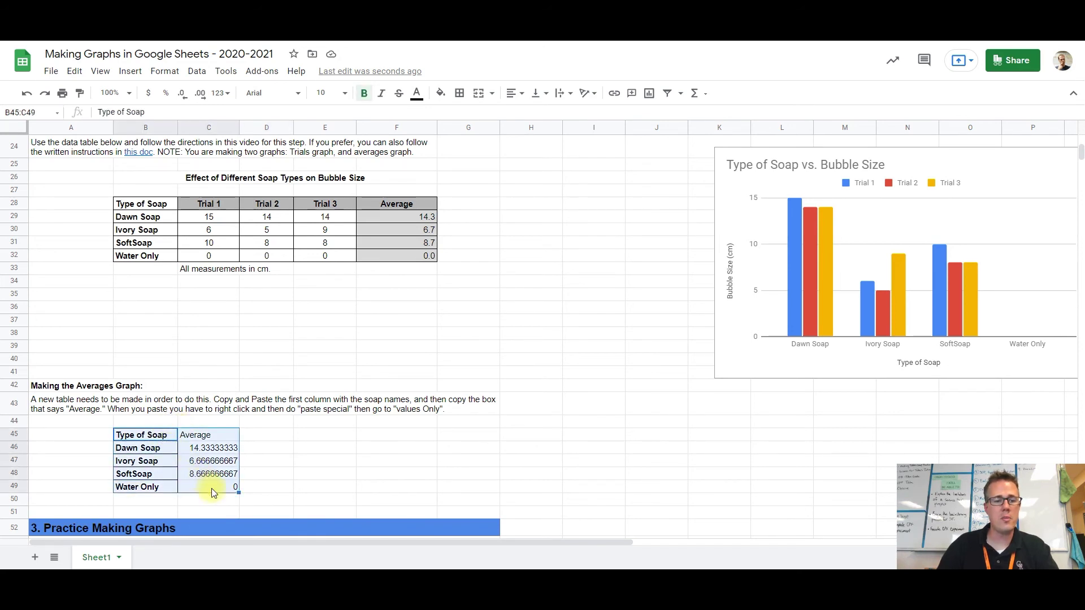
pyautogui.click(130, 71)
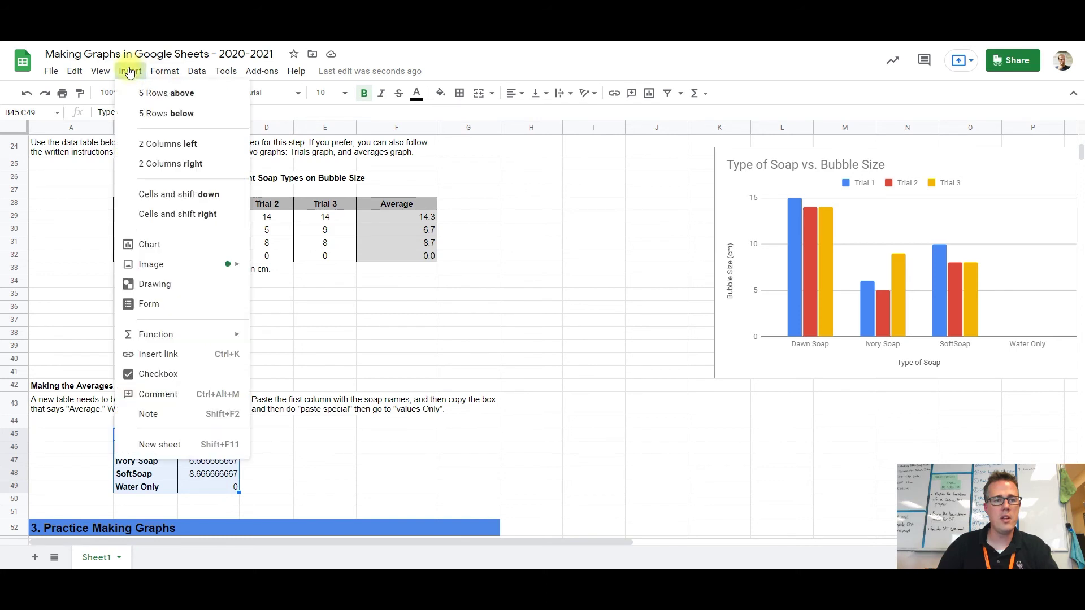
pyautogui.click(154, 248)
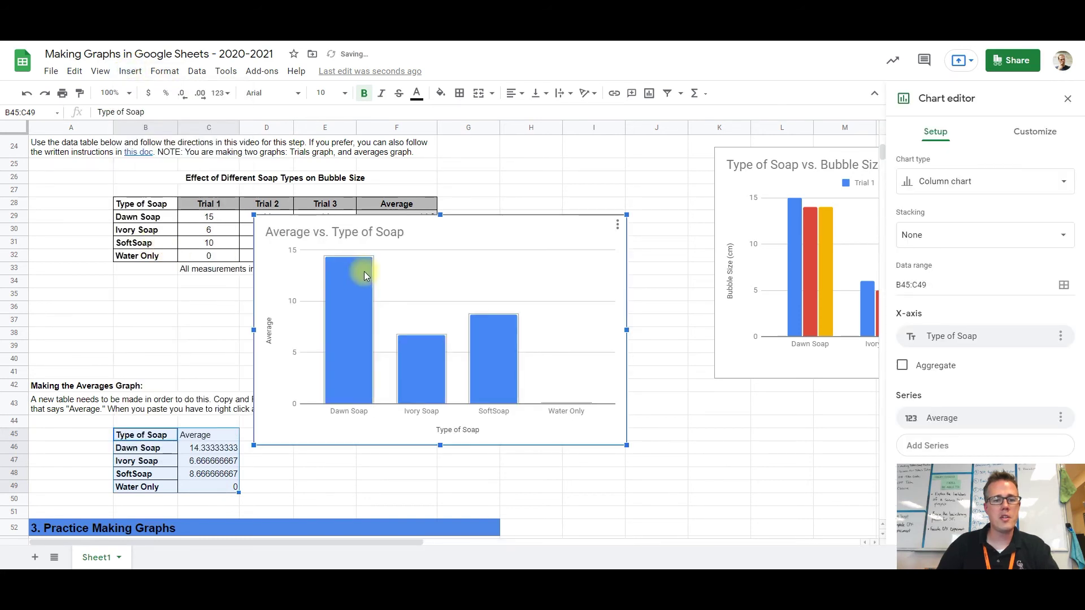
pyautogui.moveTo(475, 225); pyautogui.dragTo(493, 283)
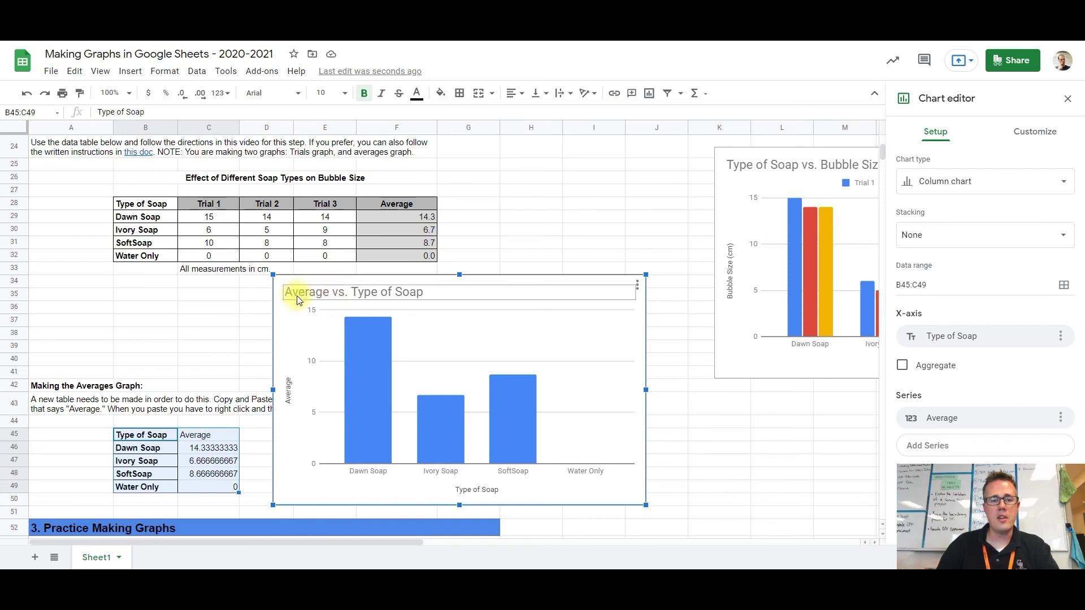
# - Retitle the chart 'Average Bubble Size vs. Type of Soap', label its vertical axis 'Bubble Size (cm)', and move it up
pyautogui.doubleClick(377, 292)
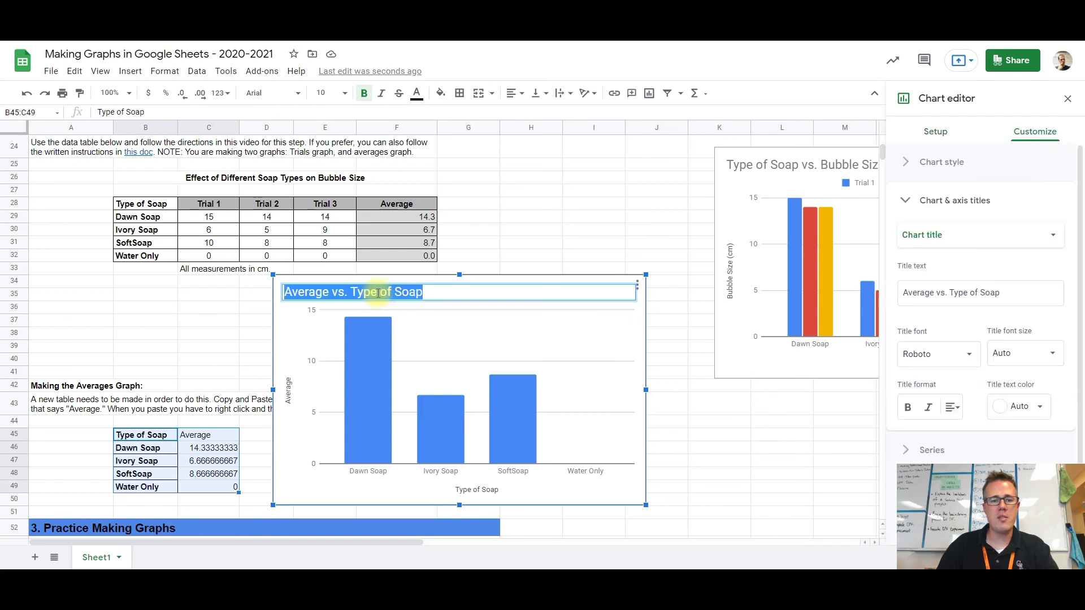
pyautogui.click(332, 292)
pyautogui.write('bub')
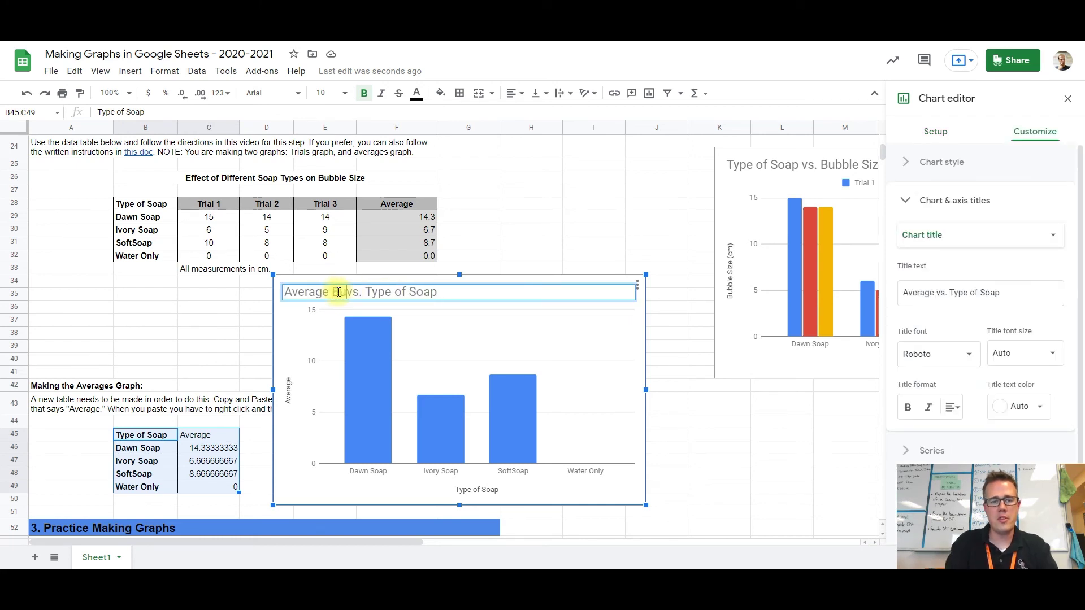
pyautogui.write('ble Size')
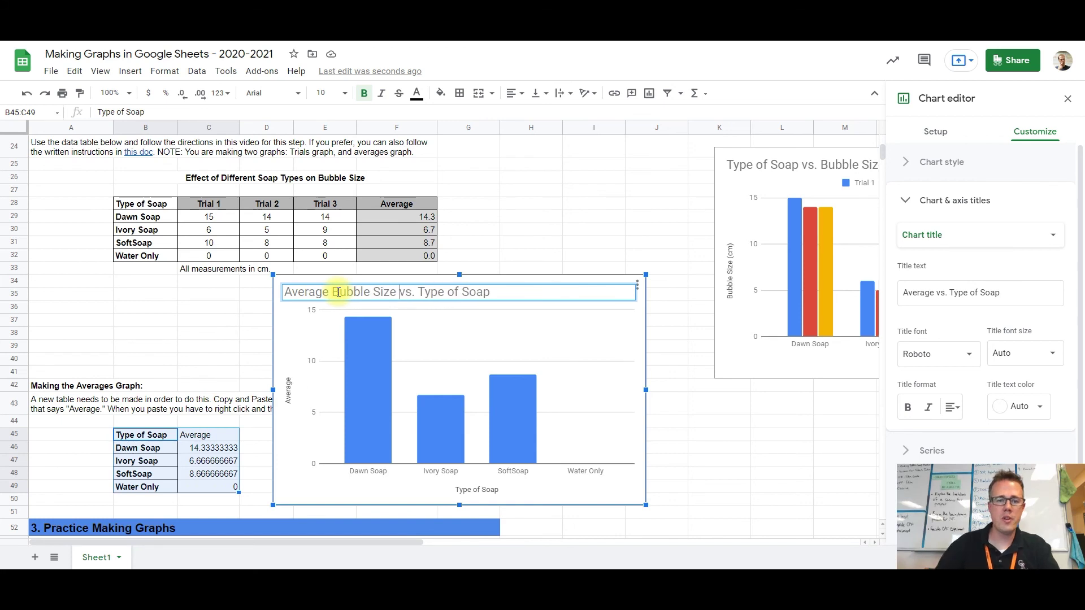
pyautogui.click(289, 394)
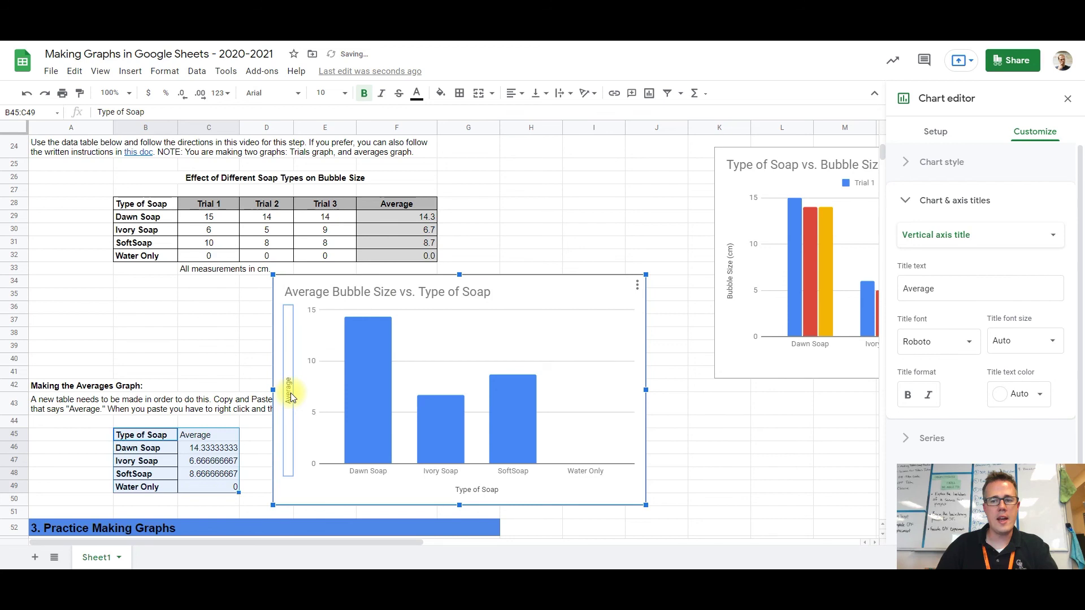
pyautogui.click(291, 392)
pyautogui.doubleClick(289, 393)
pyautogui.press('BackSpace')
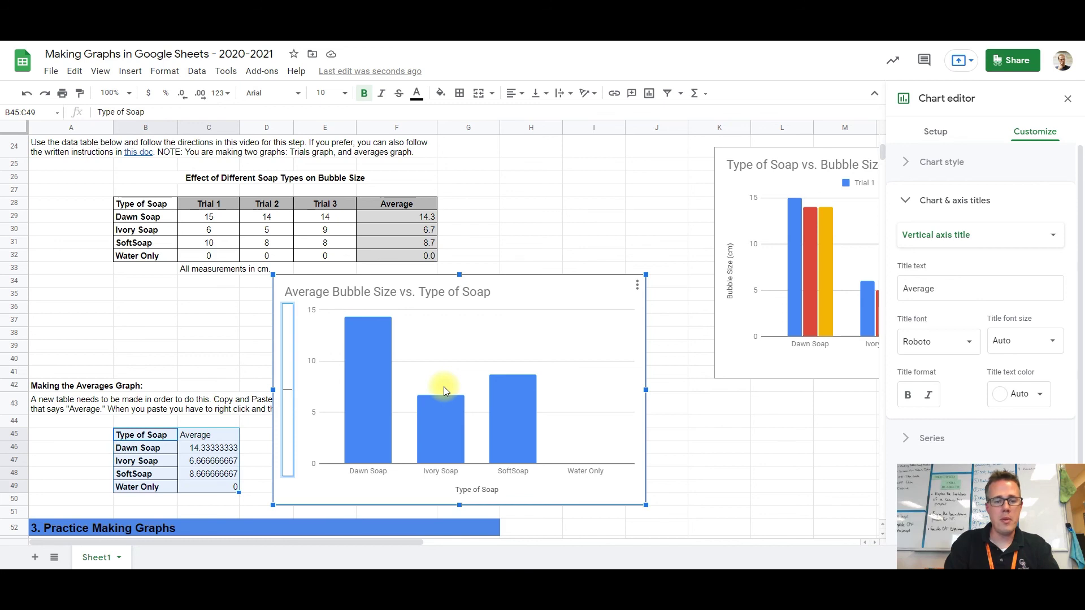
pyautogui.write('Bubble Size')
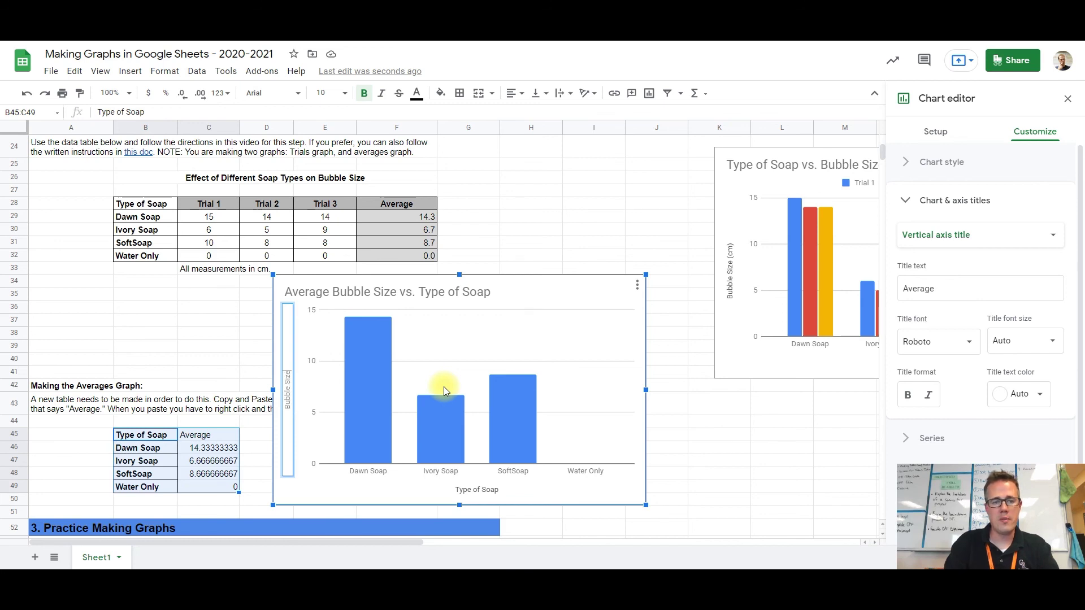
pyautogui.write(' (cm)')
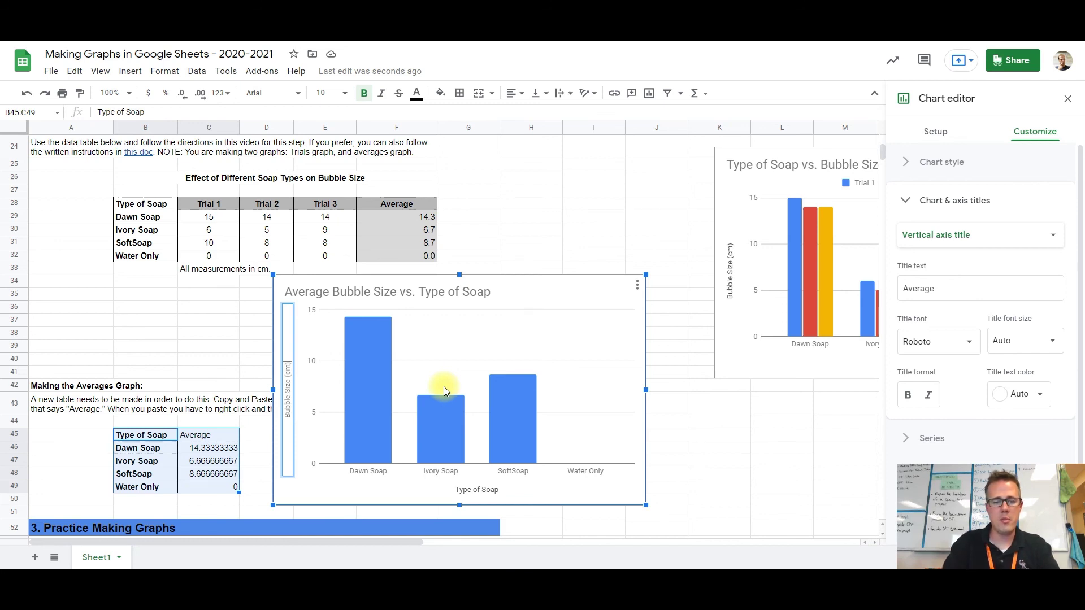
pyautogui.click(471, 489)
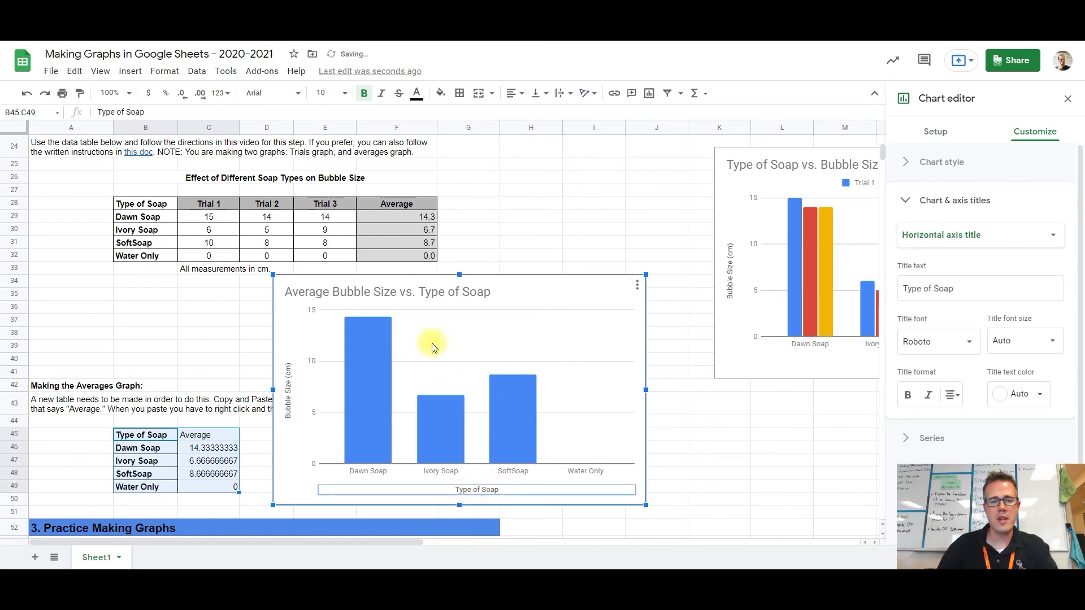
pyautogui.moveTo(517, 285); pyautogui.dragTo(552, 211)
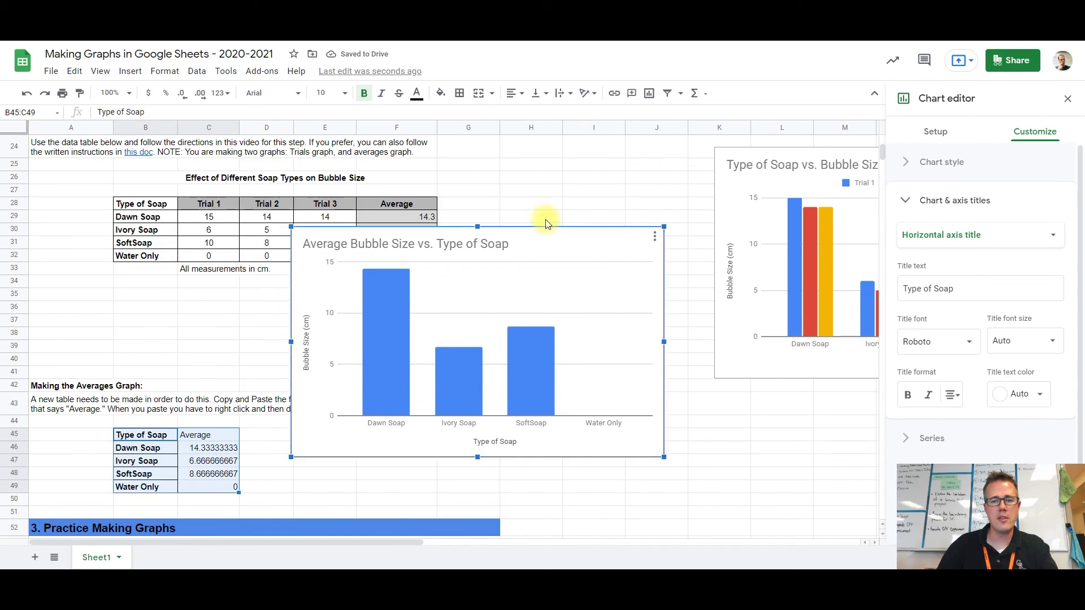